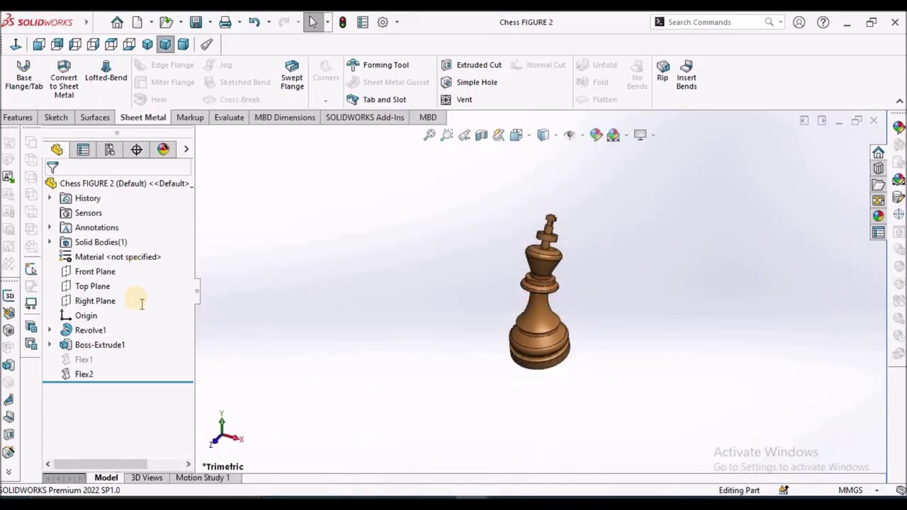
# Step: Suppress Flex2 so the king straightens, and check it from the Front view
pyautogui.click(85, 374)
pyautogui.rightClick(84, 375)
pyautogui.click(115, 201)
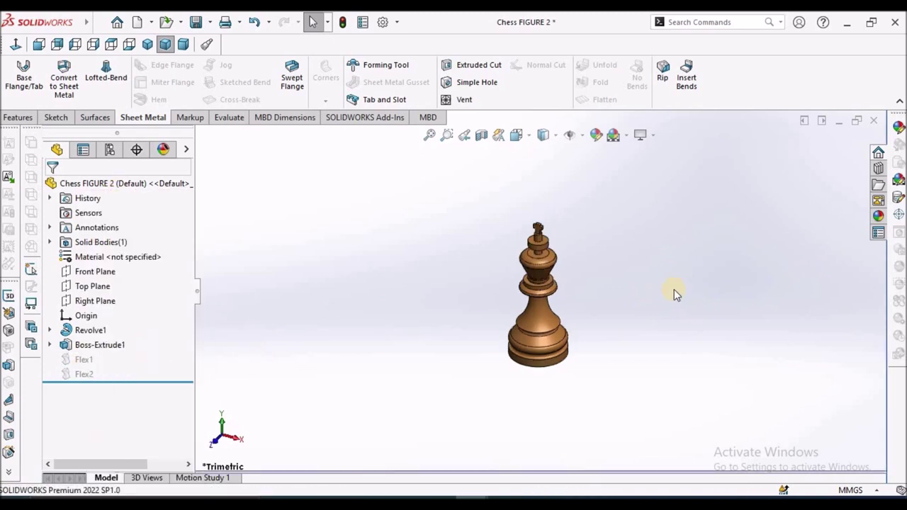
pyautogui.click(37, 45)
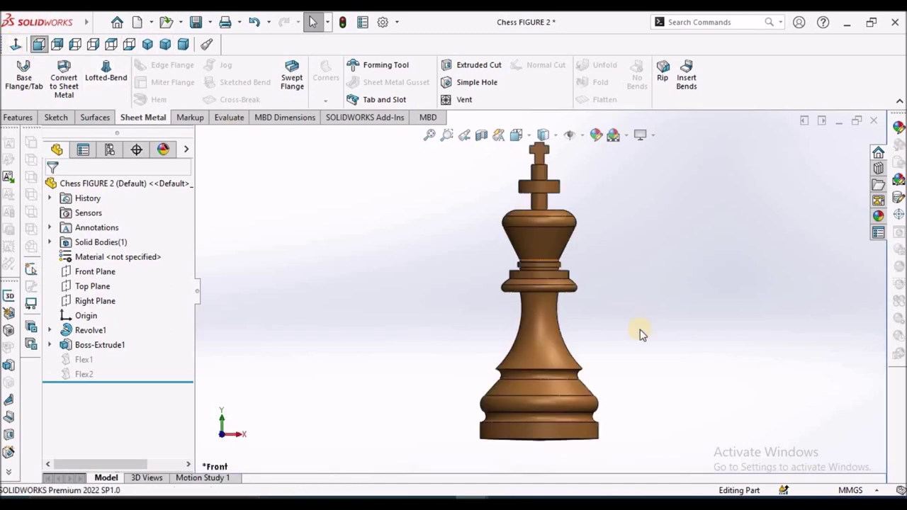
pyautogui.scroll(3, 640, 334)
pyautogui.moveTo(639, 334)
pyautogui.mouseDown(button='middle')
pyautogui.moveTo(563, 391)
pyautogui.moveTo(581, 433)
pyautogui.moveTo(603, 354)
pyautogui.moveTo(680, 287)
pyautogui.moveTo(577, 432)
pyautogui.moveTo(621, 438)
pyautogui.mouseUp(button='middle')
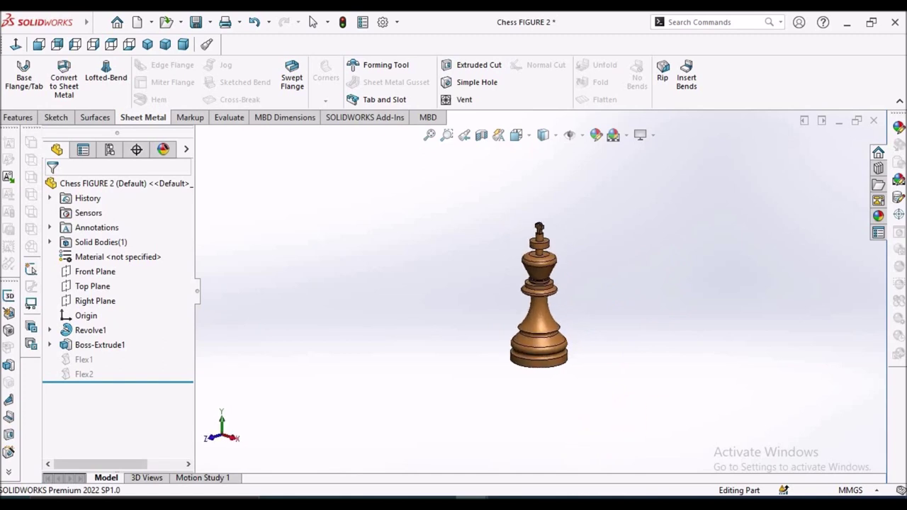
# Step: Unsuppress Flex2 to restore the bend and fit the king in the Right view
pyautogui.rightClick(80, 374)
pyautogui.click(120, 205)
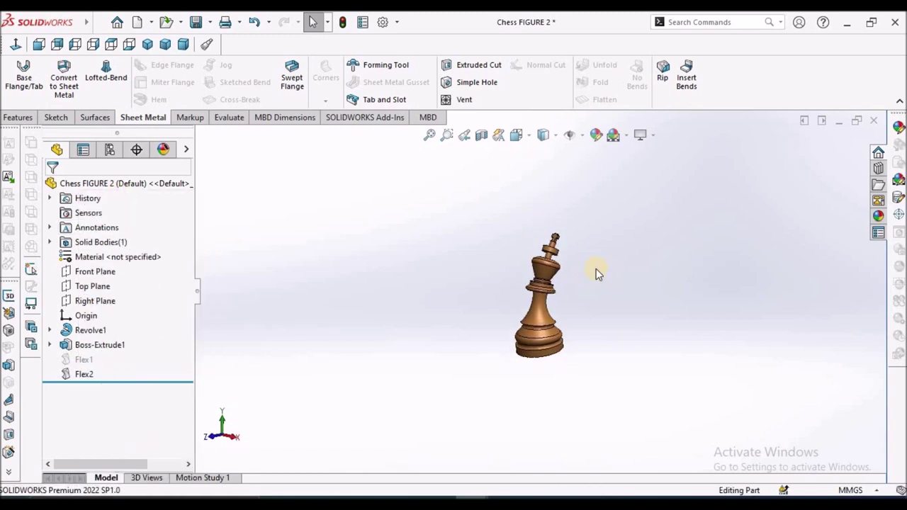
pyautogui.click(93, 44)
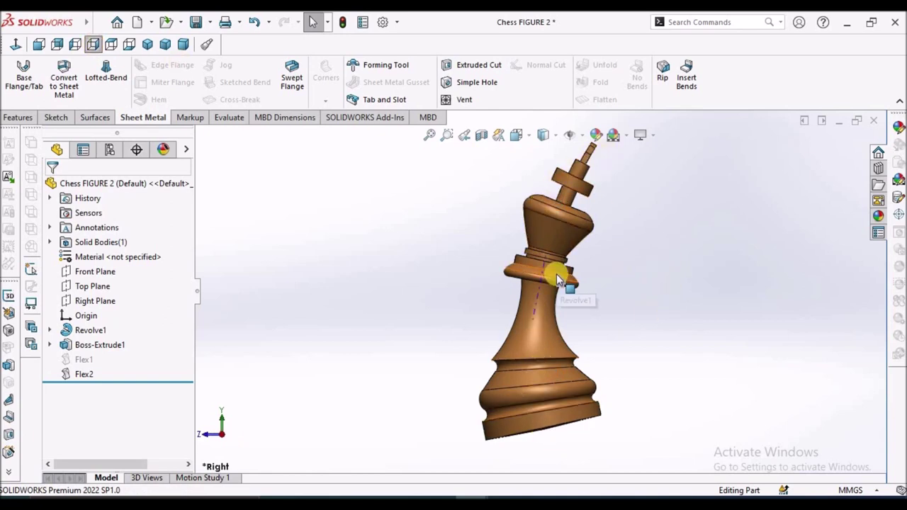
pyautogui.press('f')
pyautogui.click(626, 274)
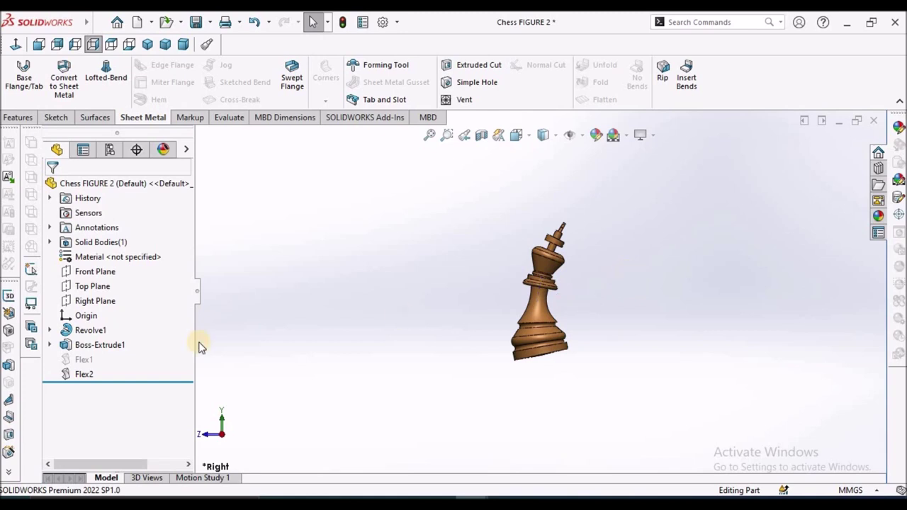
# Step: Suppress Flex2 again so the king rebuilds straight
pyautogui.click(87, 375)
pyautogui.click(124, 338)
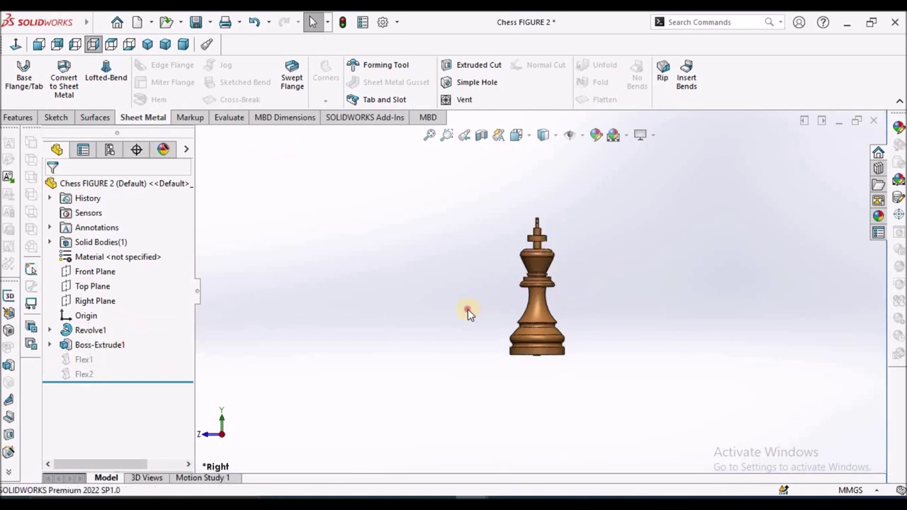
pyautogui.scroll(-2, 566, 241)
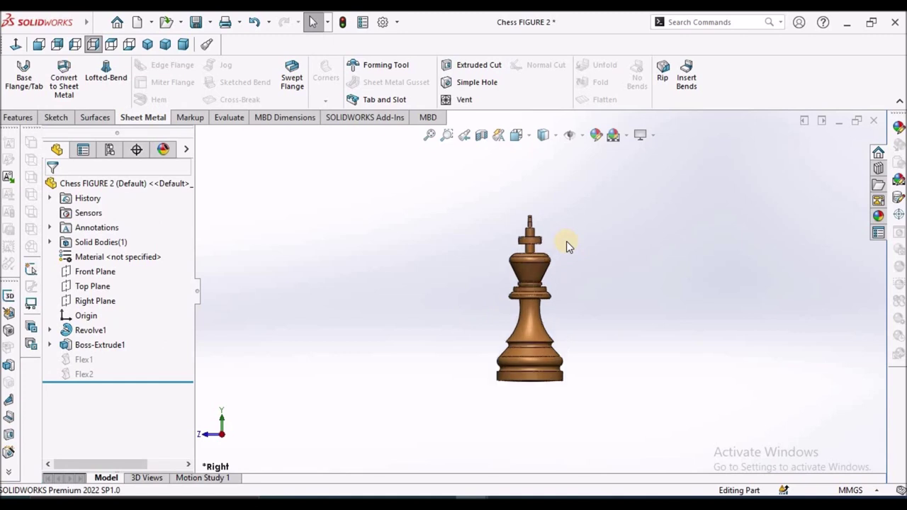
pyautogui.click(187, 24)
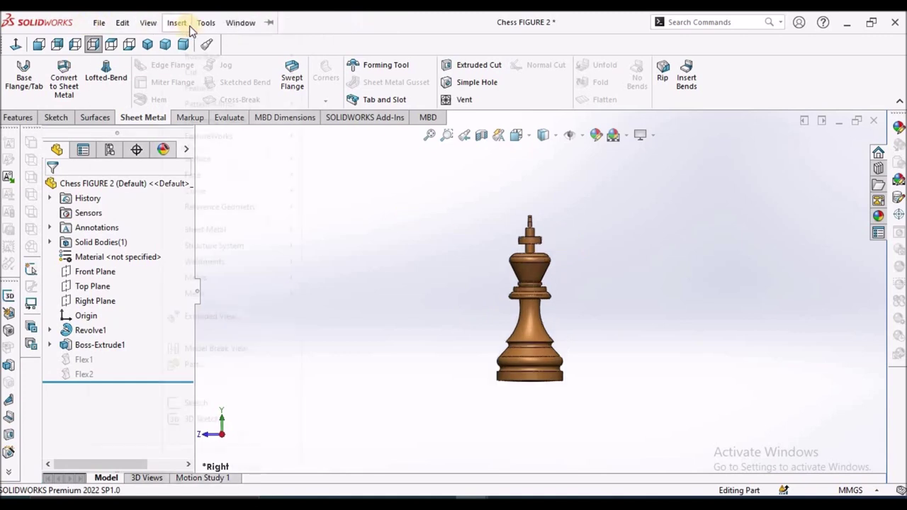
pyautogui.moveTo(176, 22)
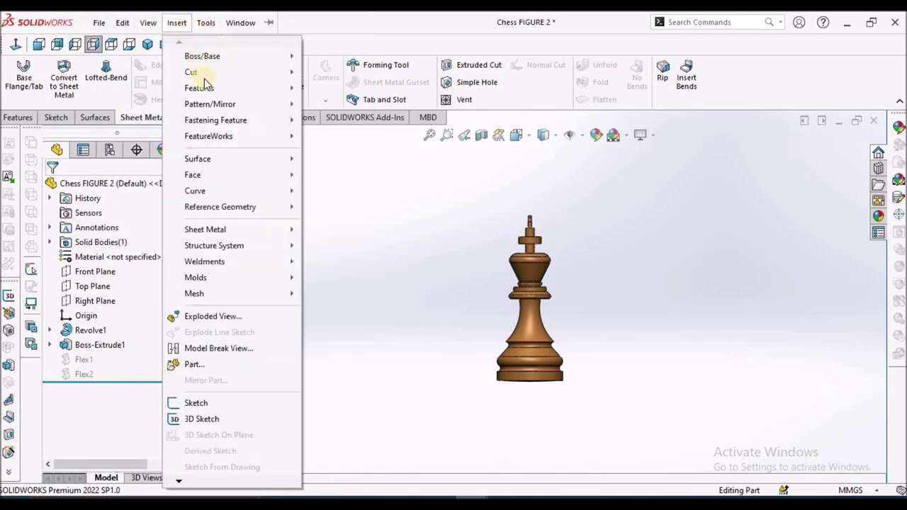
pyautogui.moveTo(199, 88)
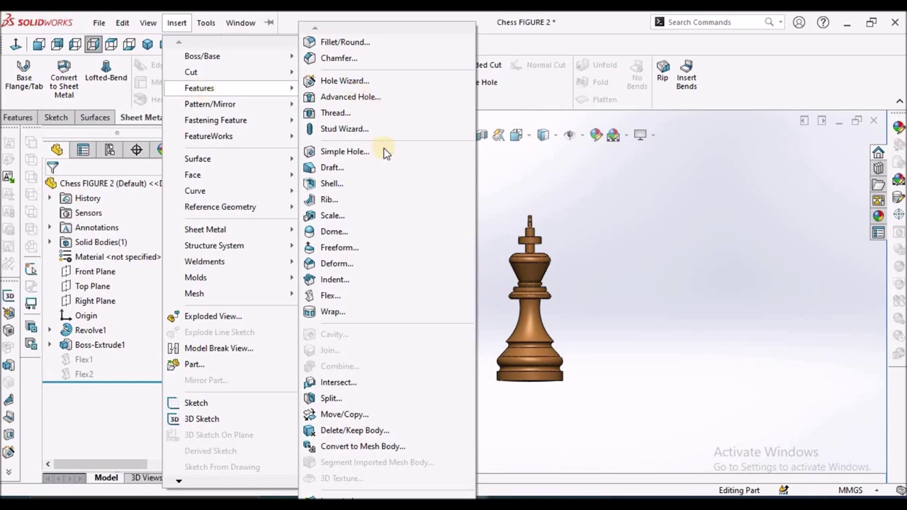
# Step: Start a new Flex feature from Insert > Features with Bending as the flex type
pyautogui.click(328, 296)
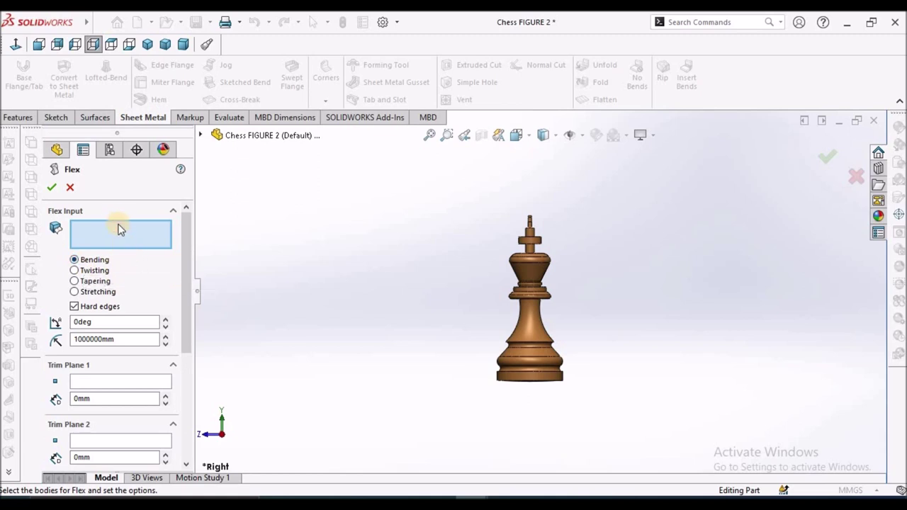
pyautogui.click(280, 266)
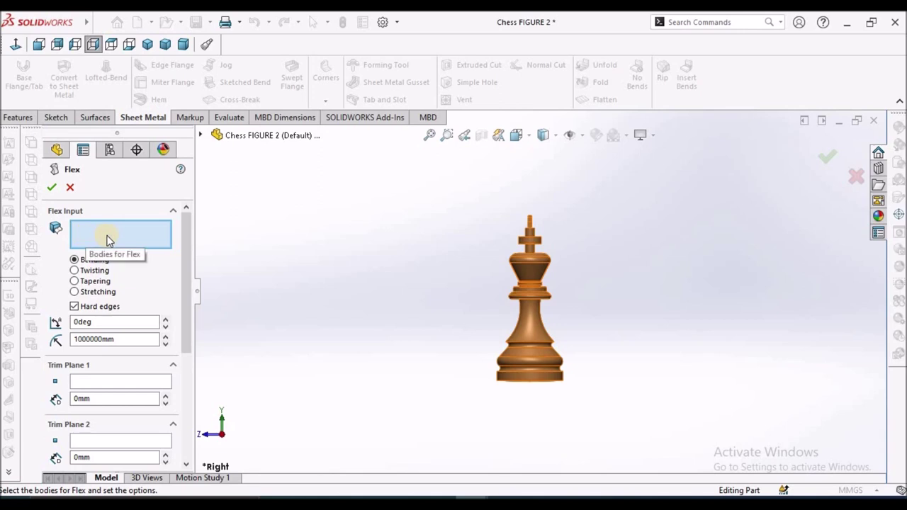
# Step: Select the chess king body for the flex and enter a 100 mm bend radius
pyautogui.click(534, 328)
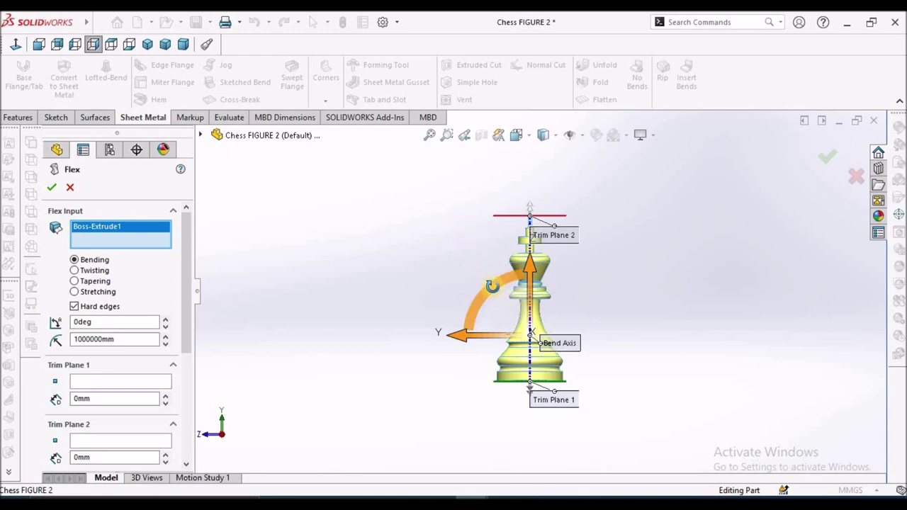
pyautogui.moveTo(459, 231); pyautogui.dragTo(818, 354, button='middle')
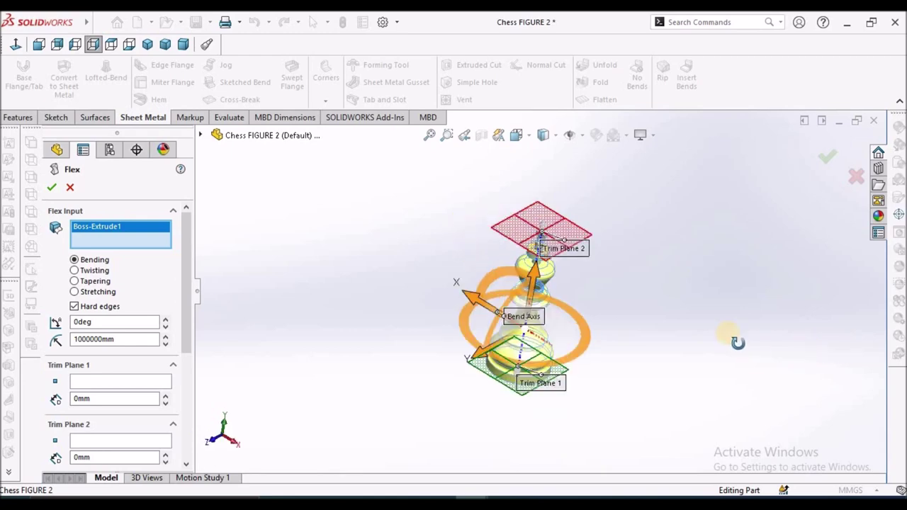
pyautogui.doubleClick(126, 340)
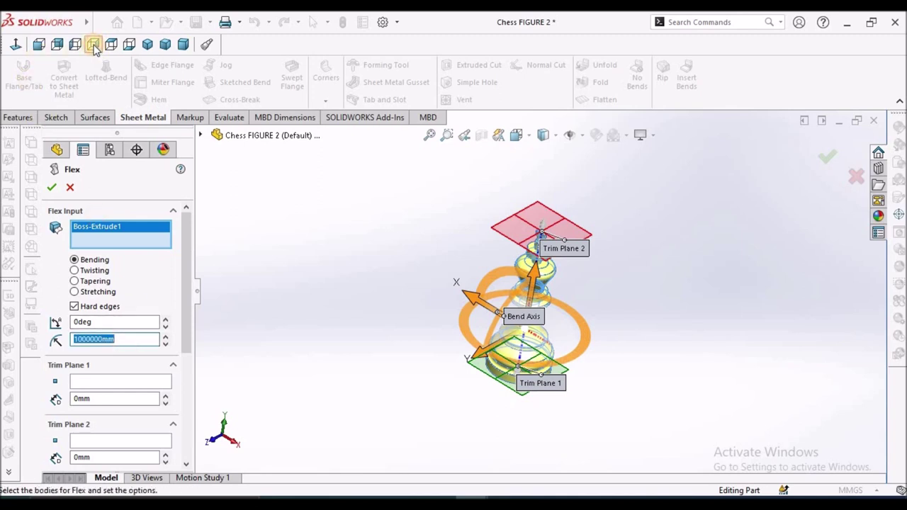
pyautogui.click(95, 45)
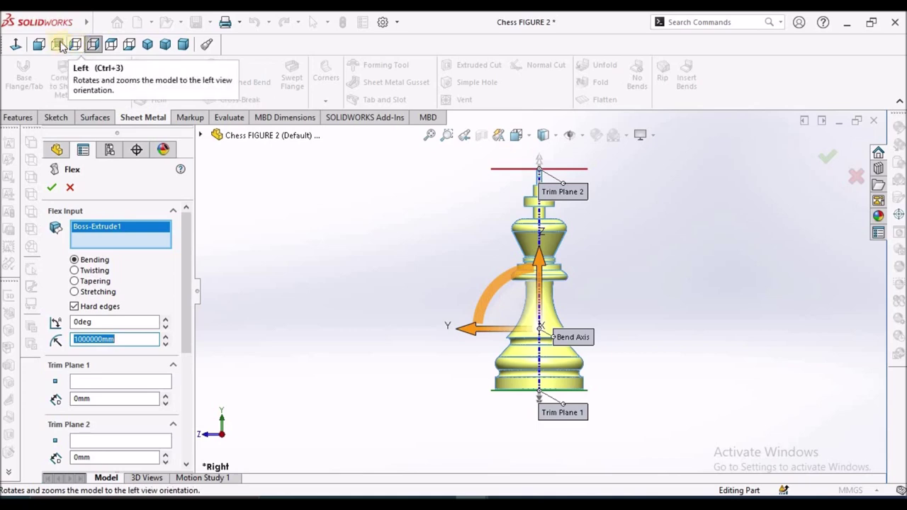
pyautogui.click(38, 45)
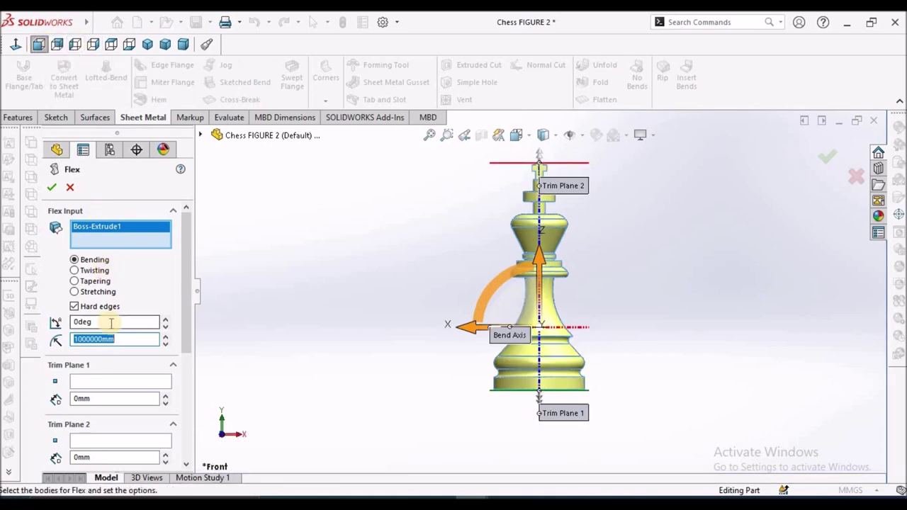
pyautogui.write('100')
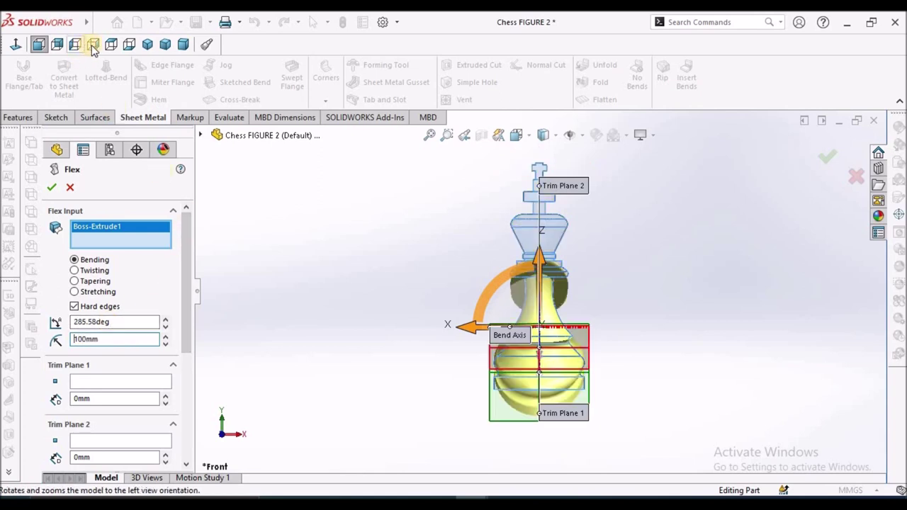
pyautogui.click(92, 46)
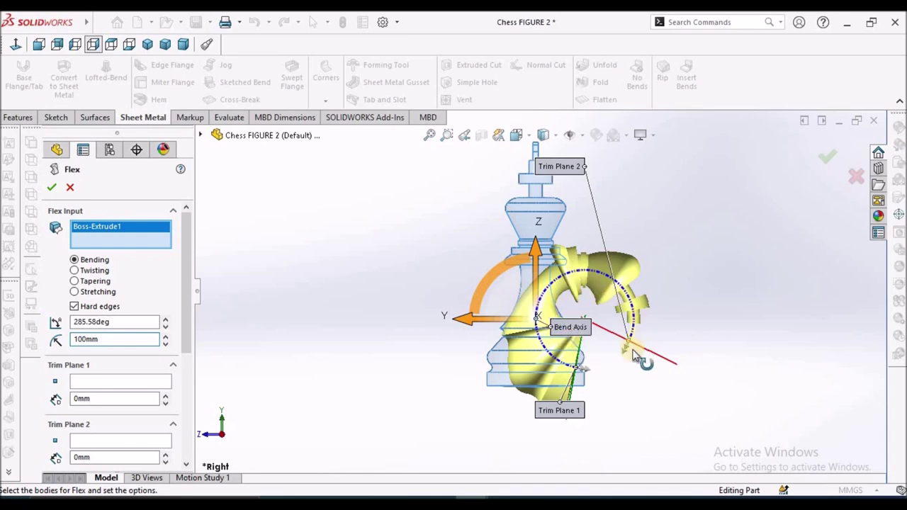
# Step: Set the bend angle to 45 degrees, commit the radius, and apply the flex as Flex3
pyautogui.doubleClick(117, 343)
pyautogui.write('200')
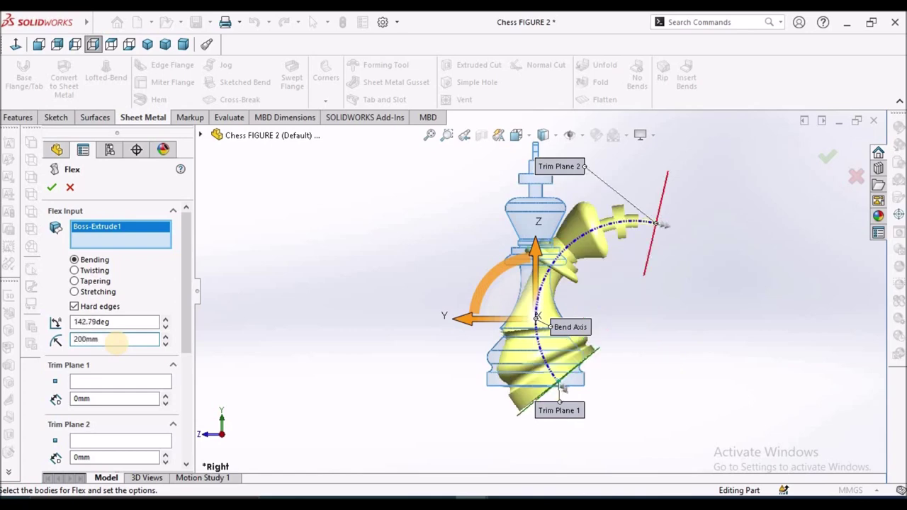
pyautogui.doubleClick(125, 322)
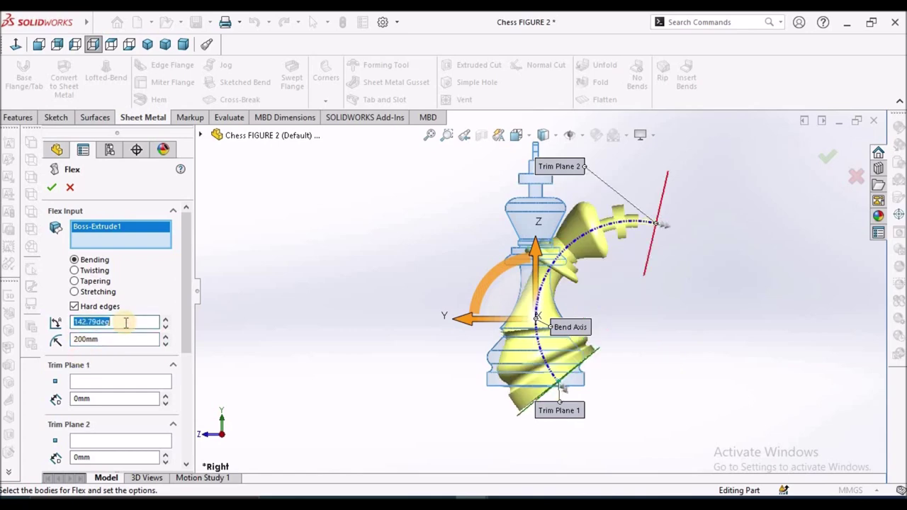
pyautogui.write('45')
pyautogui.press('Return')
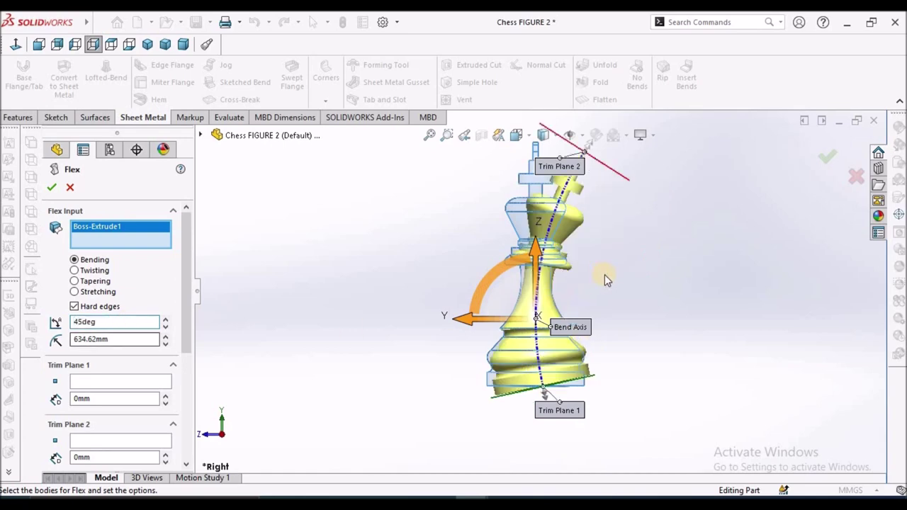
pyautogui.scroll(-2, 605, 274)
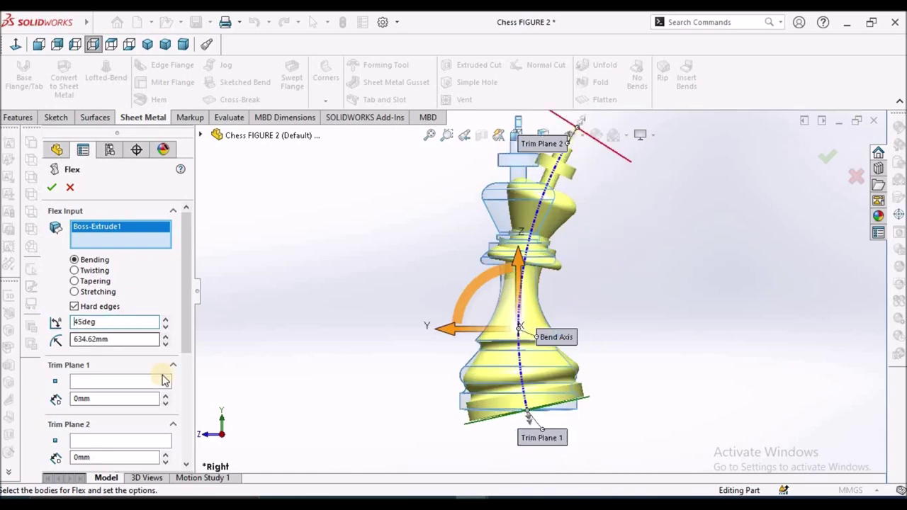
pyautogui.click(98, 322)
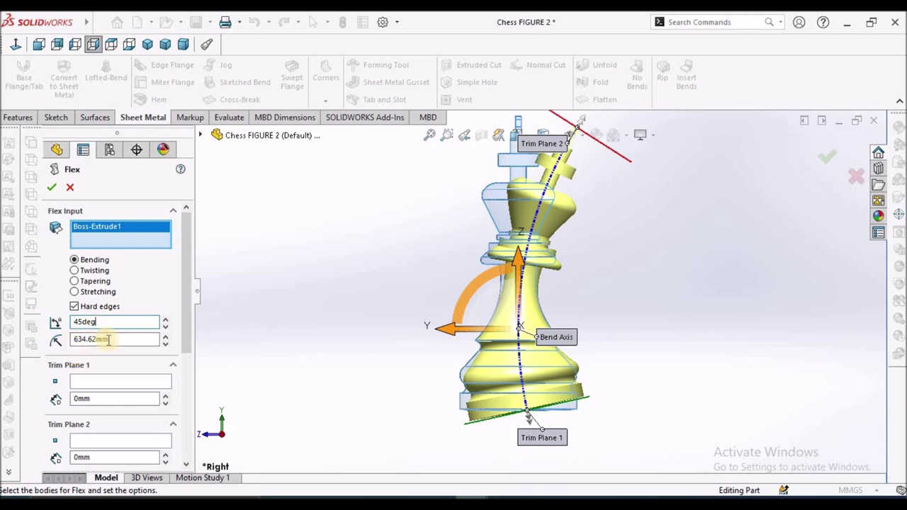
pyautogui.doubleClick(102, 339)
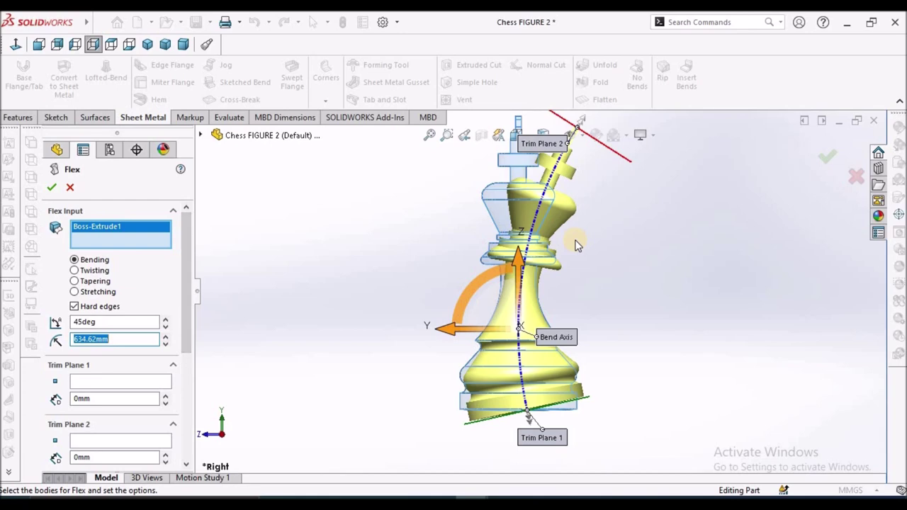
pyautogui.scroll(4, 561, 298)
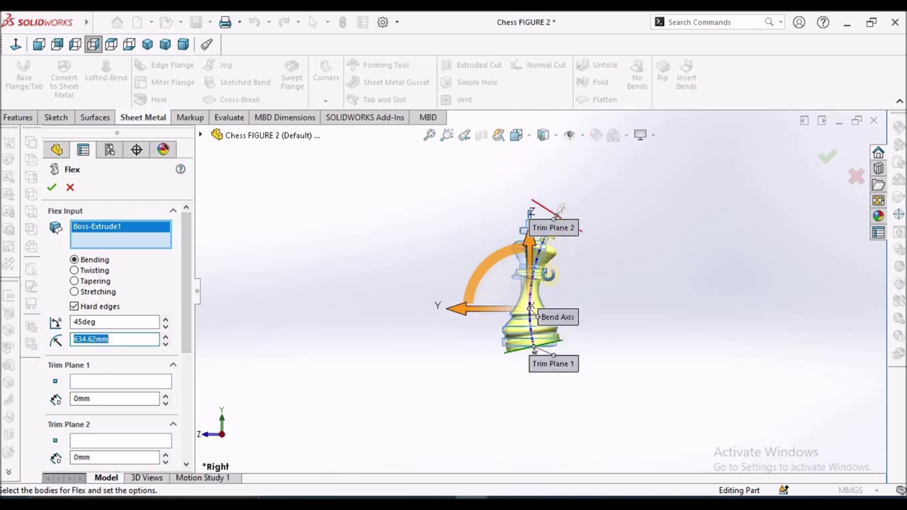
pyautogui.moveTo(569, 320); pyautogui.dragTo(597, 291, button='middle')
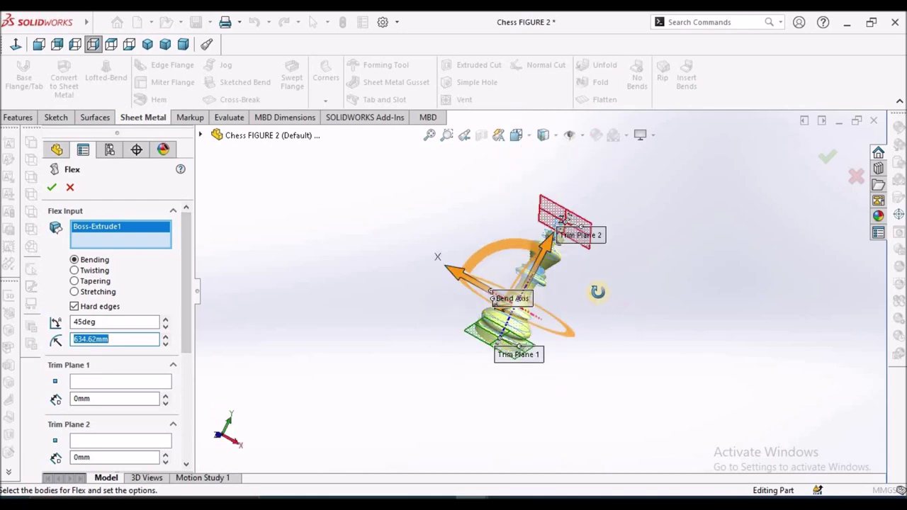
pyautogui.press('Return')
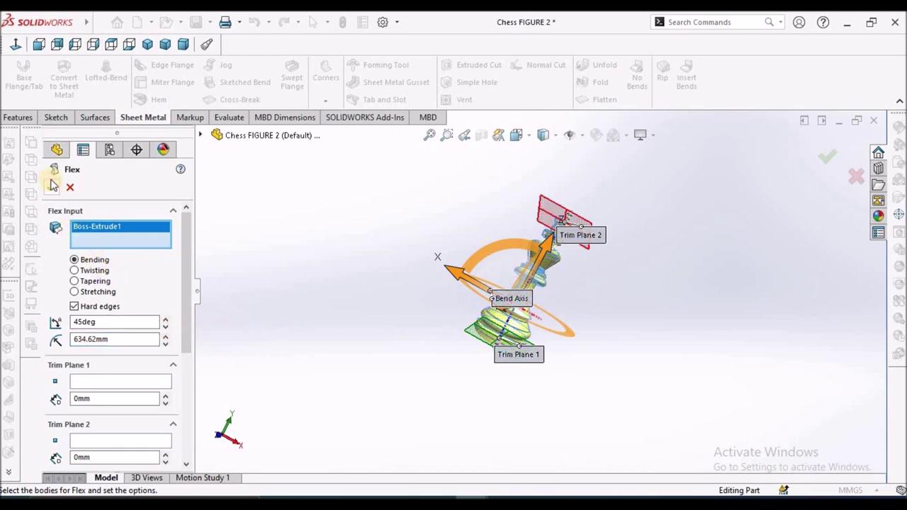
pyautogui.click(51, 188)
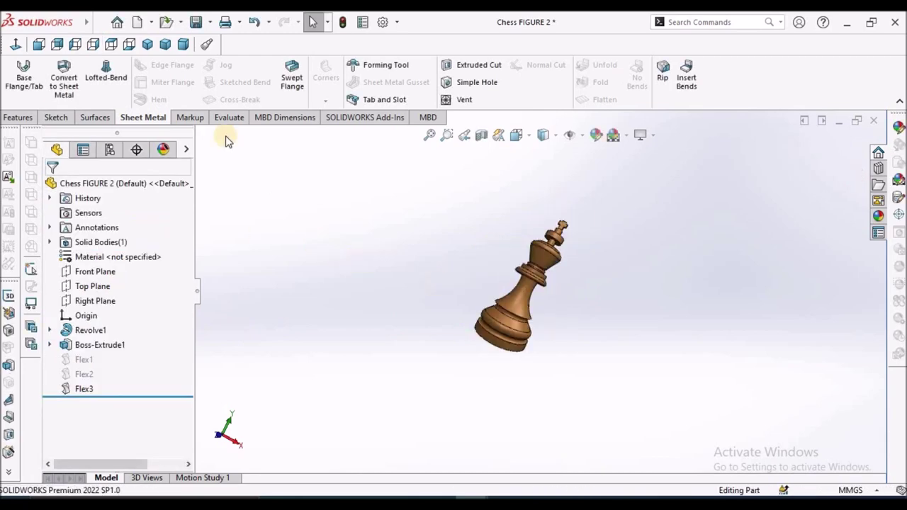
# Step: Inspect the bent king from the Right view, then switch to the Sheet Metal 1 bracket
pyautogui.click(92, 44)
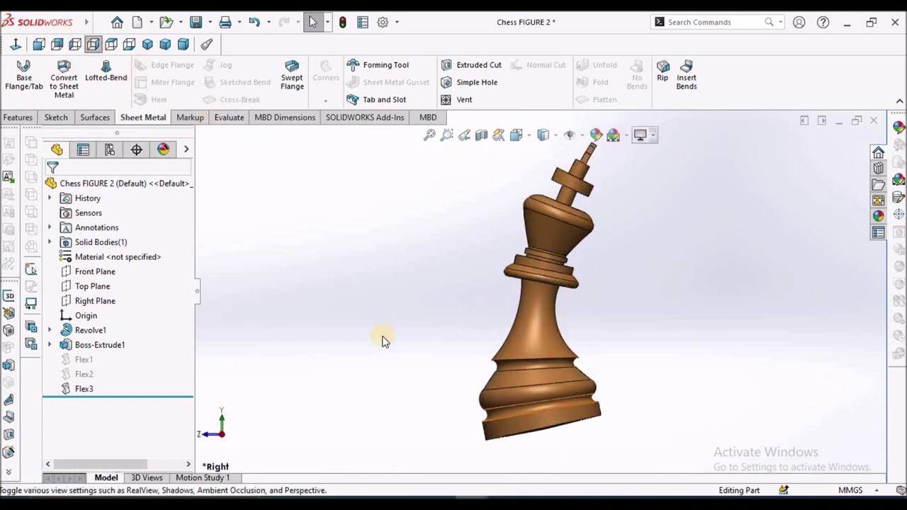
pyautogui.scroll(4, 467, 319)
pyautogui.moveTo(470, 318)
pyautogui.mouseDown(button='middle')
pyautogui.moveTo(502, 378)
pyautogui.moveTo(522, 384)
pyautogui.mouseUp(button='middle')
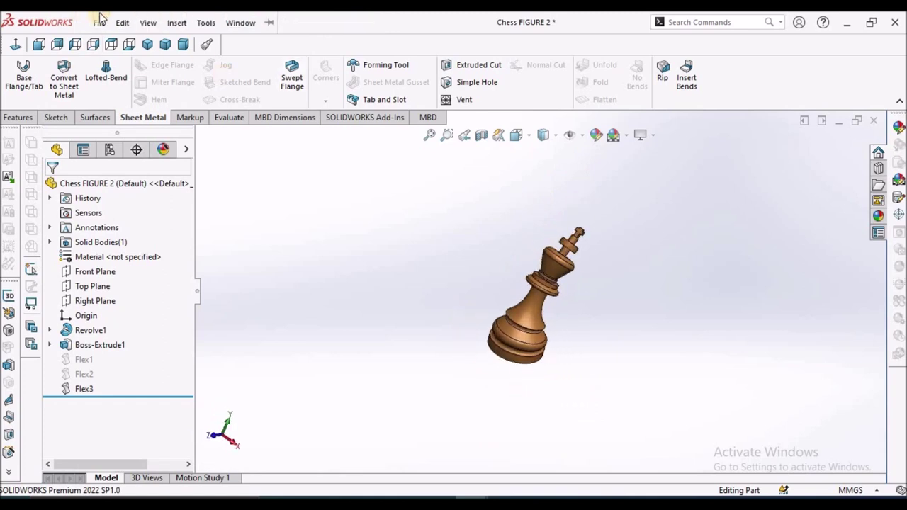
pyautogui.click(240, 23)
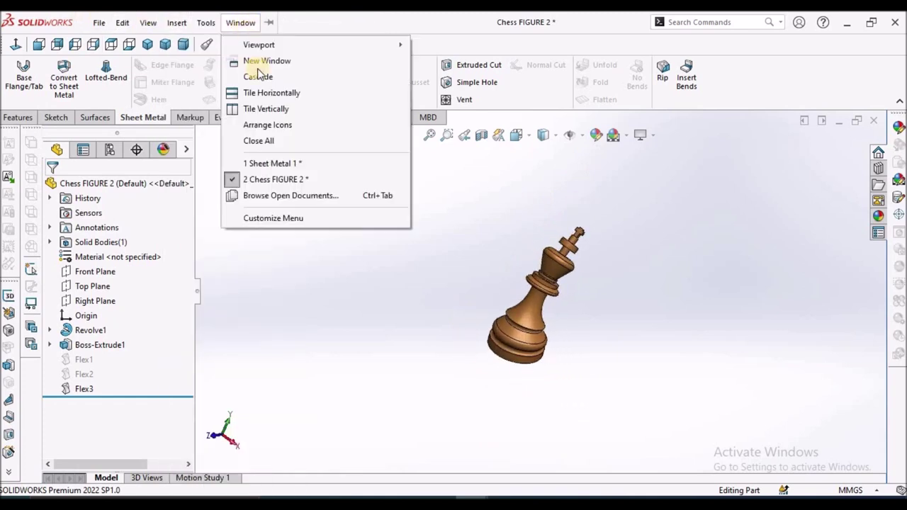
pyautogui.click(275, 165)
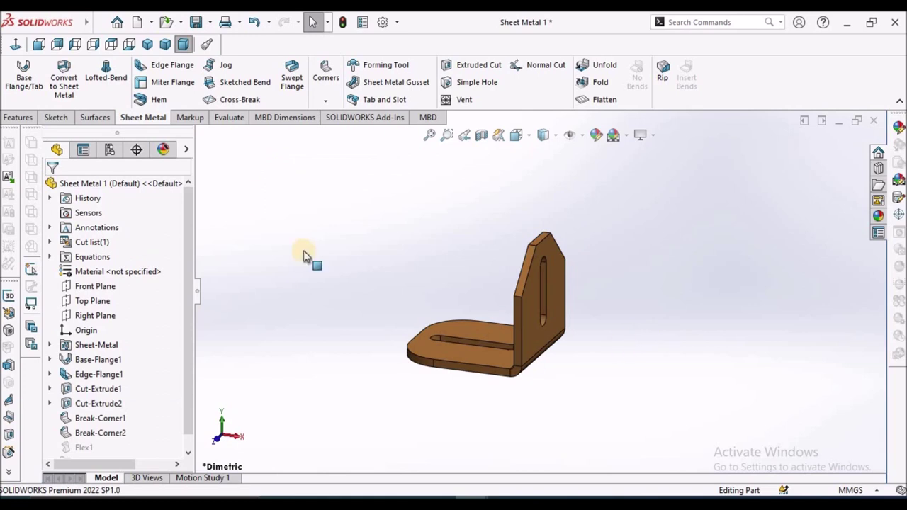
# Step: Start a Flex bend on the bracket with Break-Corner2 selected as the body
pyautogui.click(177, 23)
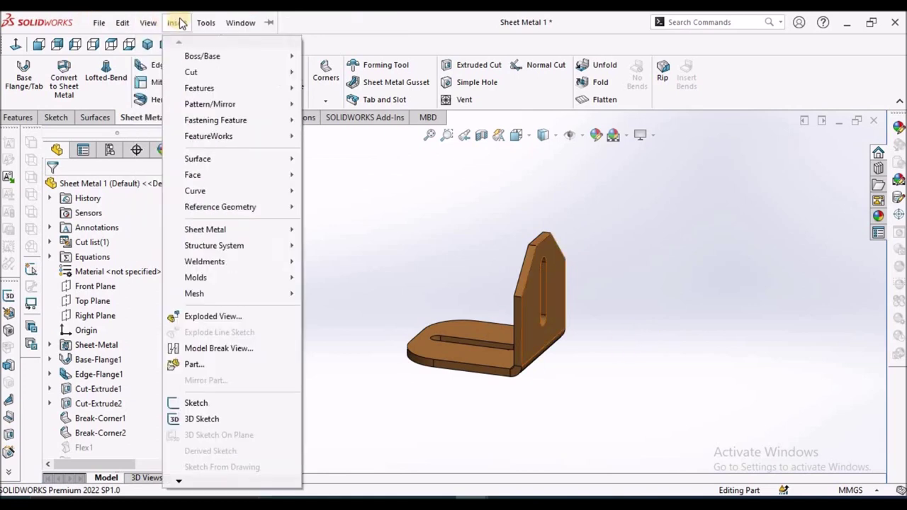
pyautogui.moveTo(199, 88)
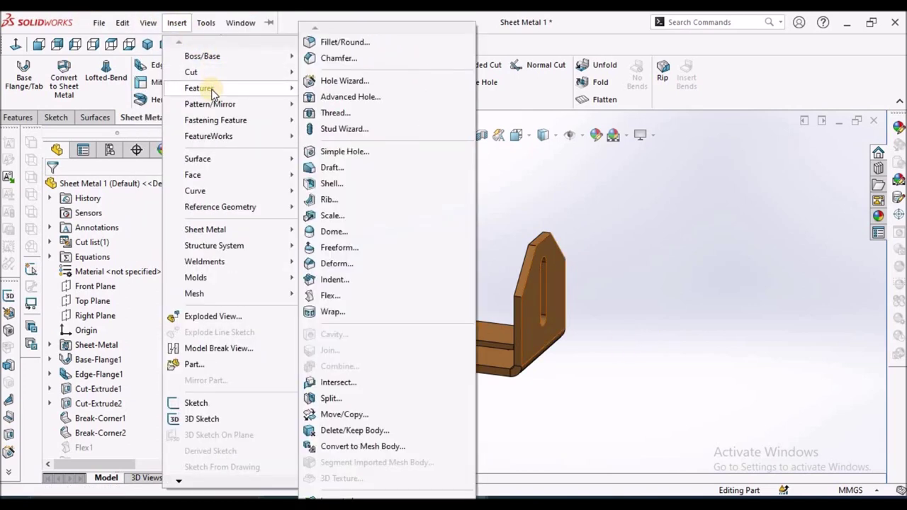
pyautogui.click(328, 295)
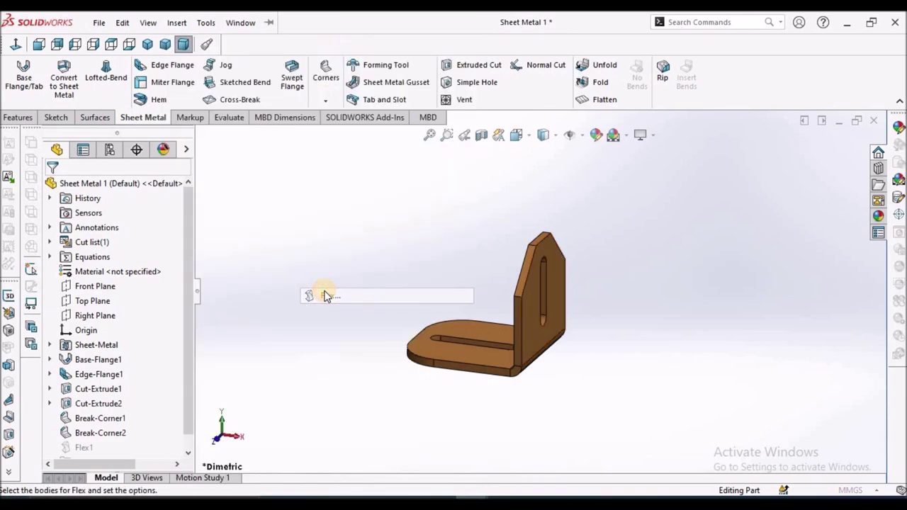
pyautogui.click(491, 328)
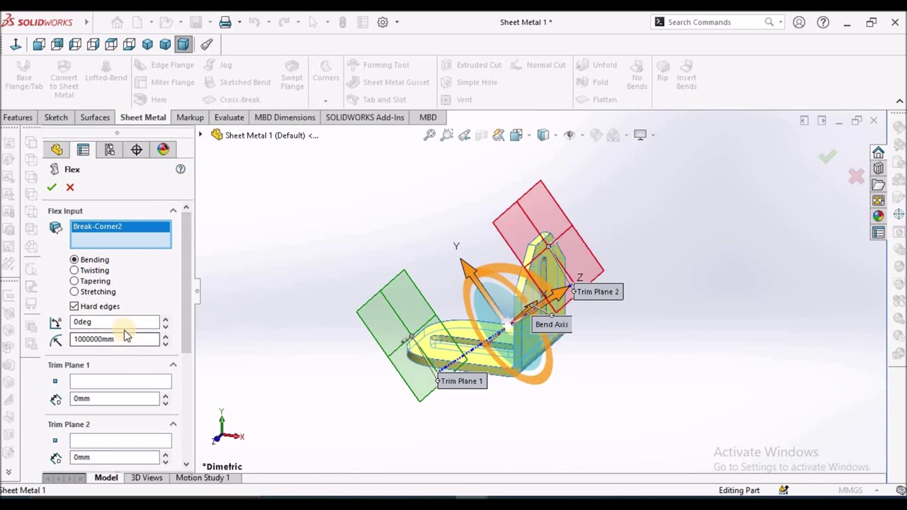
# Step: Enter a 25.82° bend angle and 100 mm radius, then apply Flex1 from the Front view
pyautogui.doubleClick(125, 326)
pyautogui.doubleClick(144, 340)
pyautogui.write('100')
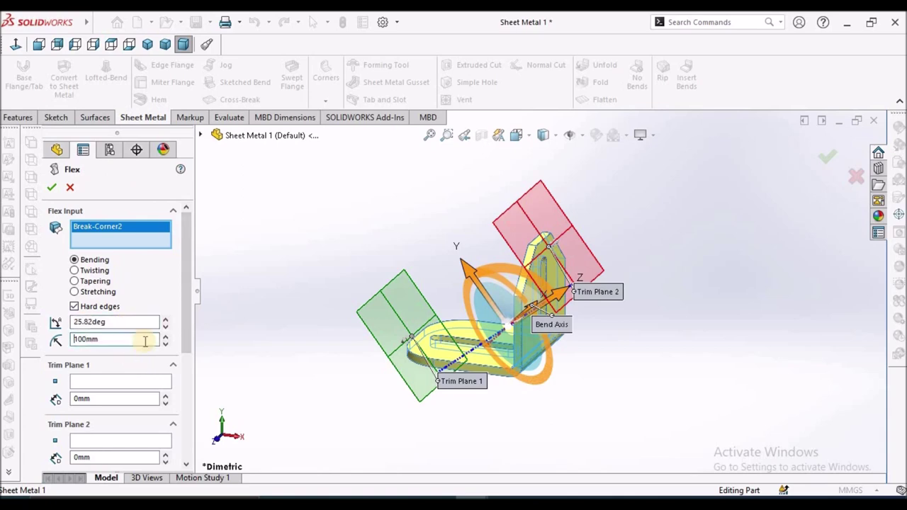
pyautogui.press('Return')
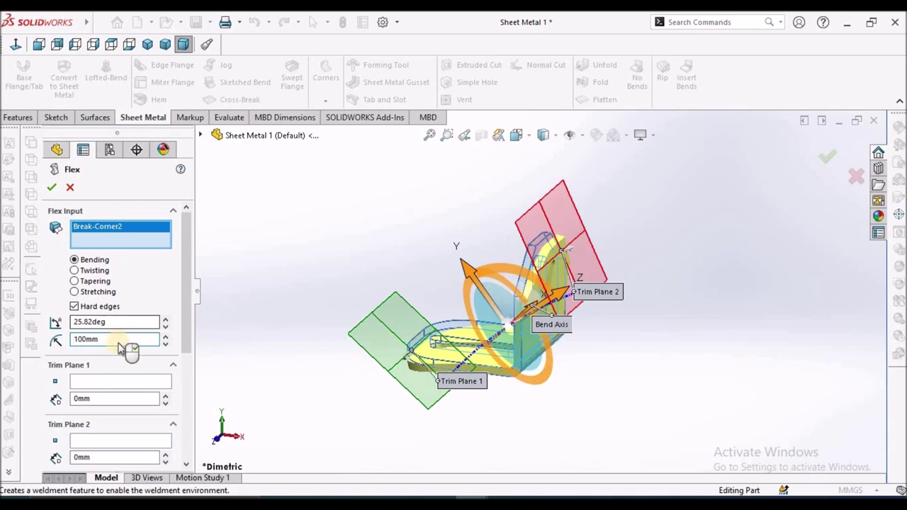
pyautogui.click(35, 45)
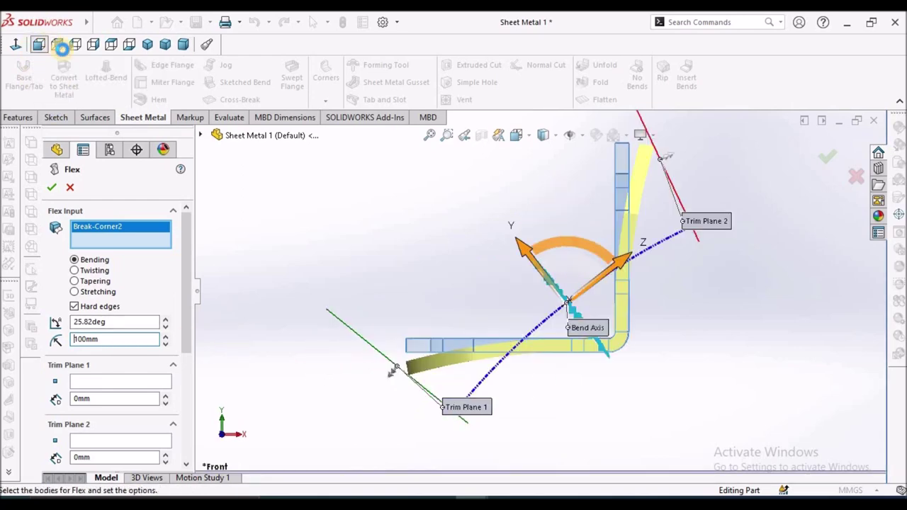
pyautogui.click(69, 186)
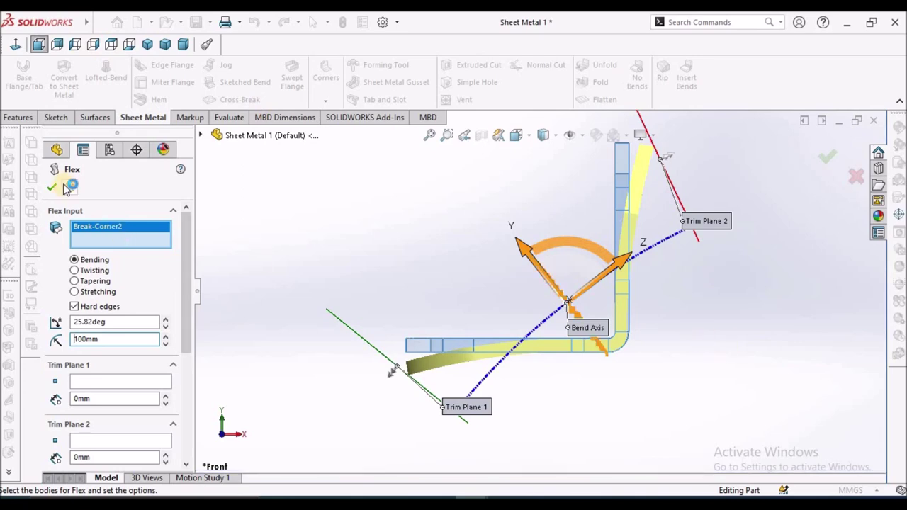
pyautogui.click(50, 188)
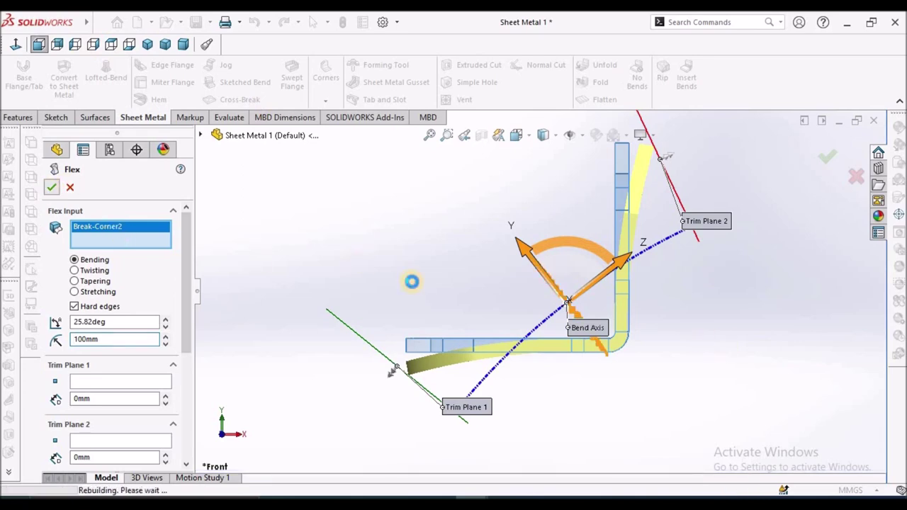
pyautogui.moveTo(532, 272)
pyautogui.mouseDown(button='middle')
pyautogui.moveTo(532, 340)
pyautogui.moveTo(546, 367)
pyautogui.moveTo(592, 373)
pyautogui.moveTo(623, 361)
pyautogui.moveTo(645, 330)
pyautogui.moveTo(643, 358)
pyautogui.moveTo(576, 394)
pyautogui.moveTo(538, 354)
pyautogui.moveTo(566, 304)
pyautogui.moveTo(567, 344)
pyautogui.moveTo(531, 405)
pyautogui.moveTo(566, 358)
pyautogui.moveTo(575, 318)
pyautogui.moveTo(563, 398)
pyautogui.mouseUp(button='middle')
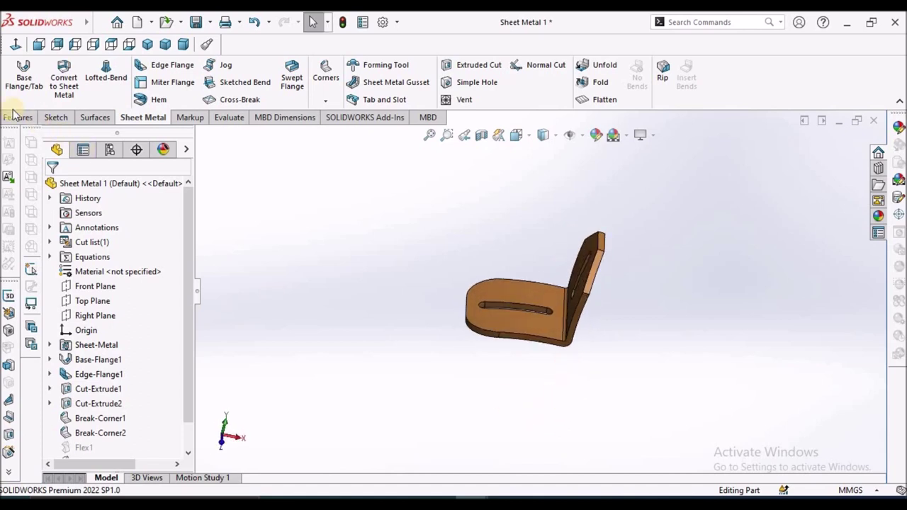
pyautogui.click(110, 153)
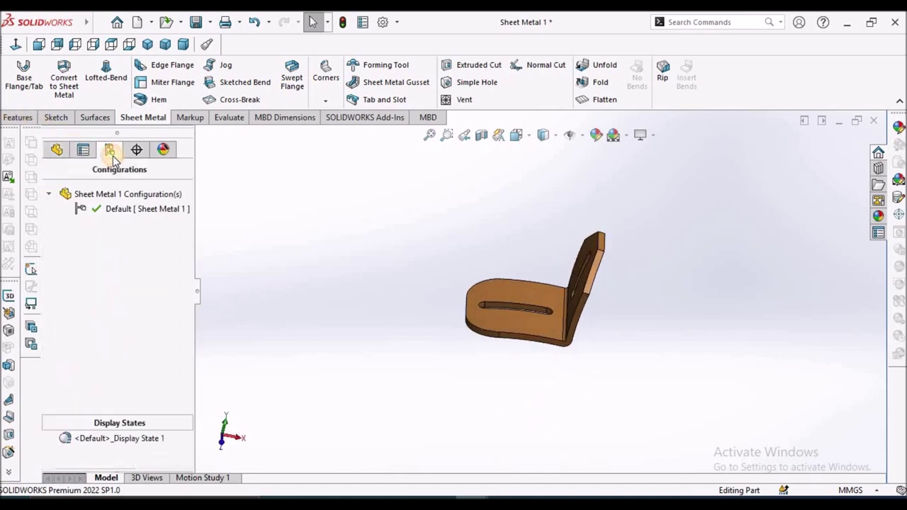
pyautogui.rightClick(133, 212)
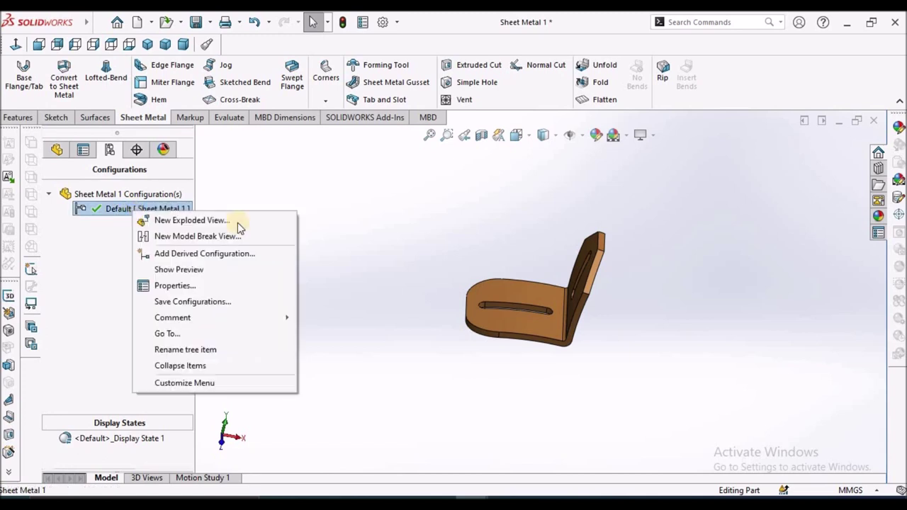
pyautogui.click(369, 260)
pyautogui.click(55, 154)
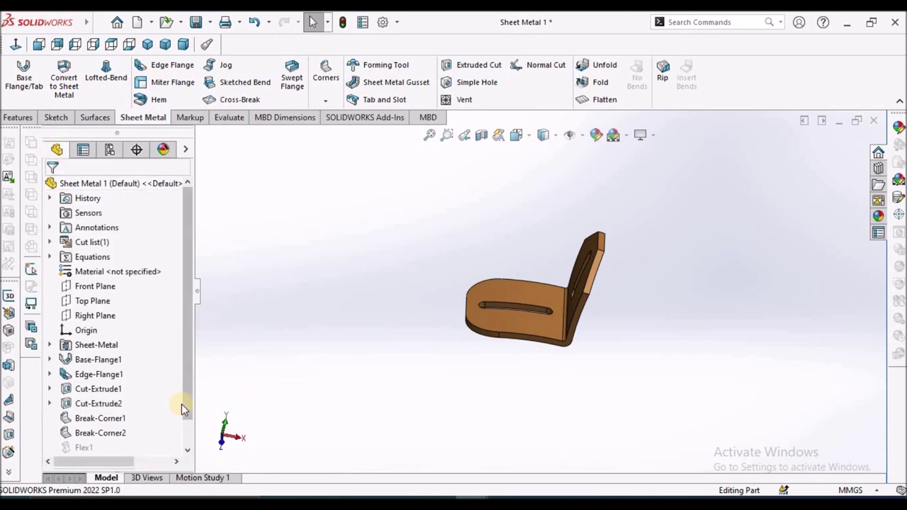
pyautogui.click(188, 436)
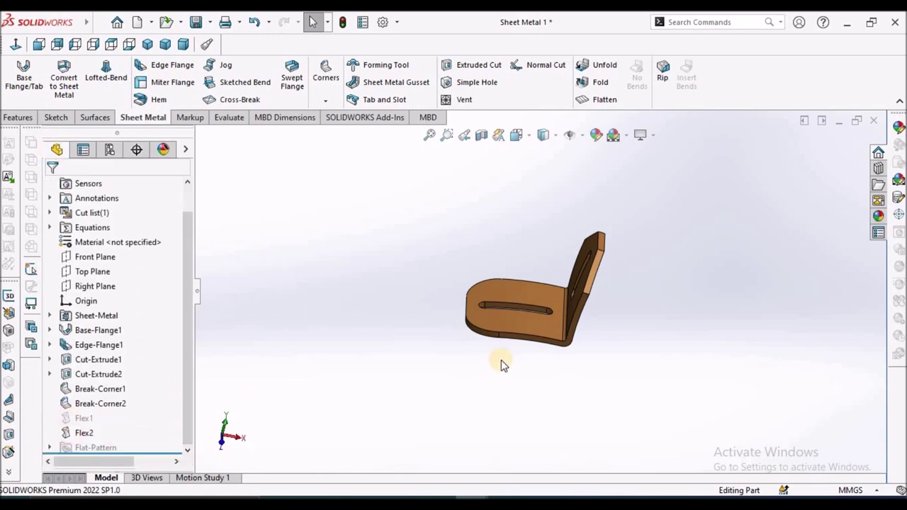
pyautogui.scroll(-2, 553, 290)
pyautogui.moveTo(552, 291)
pyautogui.mouseDown(button='middle')
pyautogui.moveTo(633, 330)
pyautogui.moveTo(633, 304)
pyautogui.moveTo(547, 240)
pyautogui.moveTo(532, 272)
pyautogui.moveTo(549, 294)
pyautogui.mouseUp(button='middle')
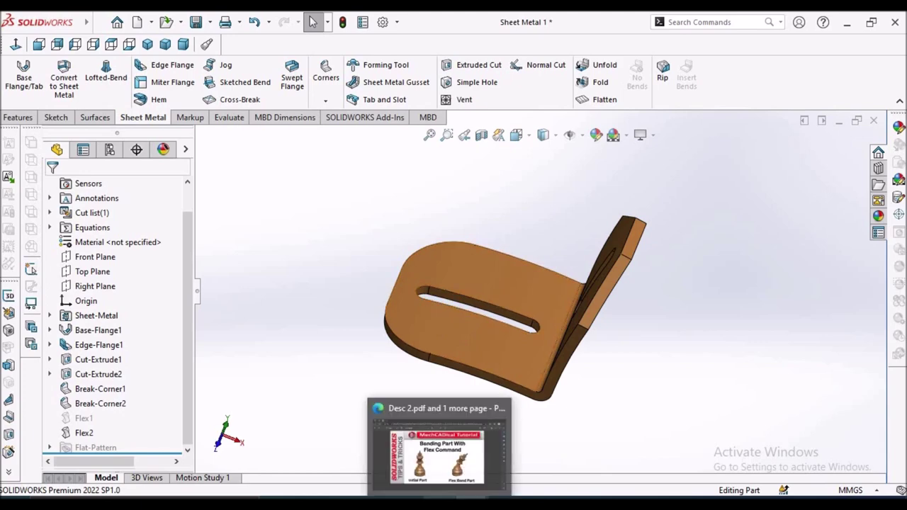
# Step: Show the 'Bending Part With Flex Command' summary slide in Edge
pyautogui.click(437, 454)
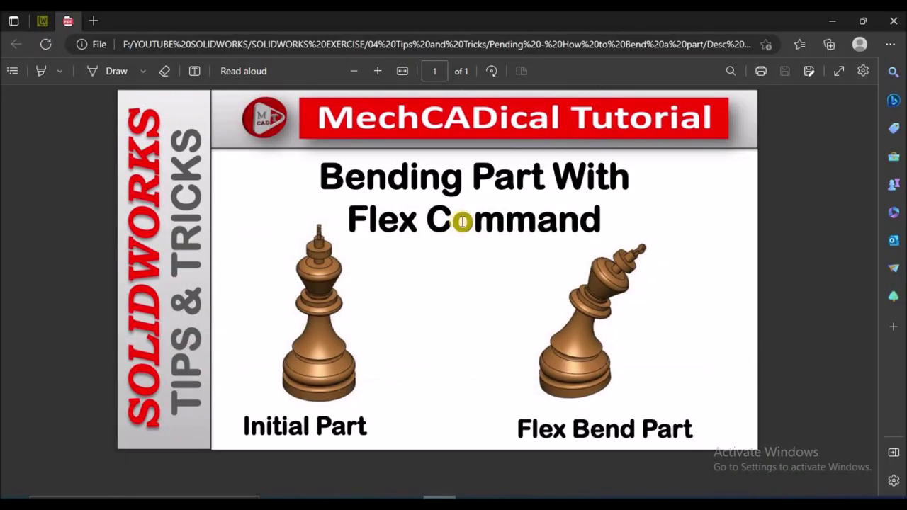